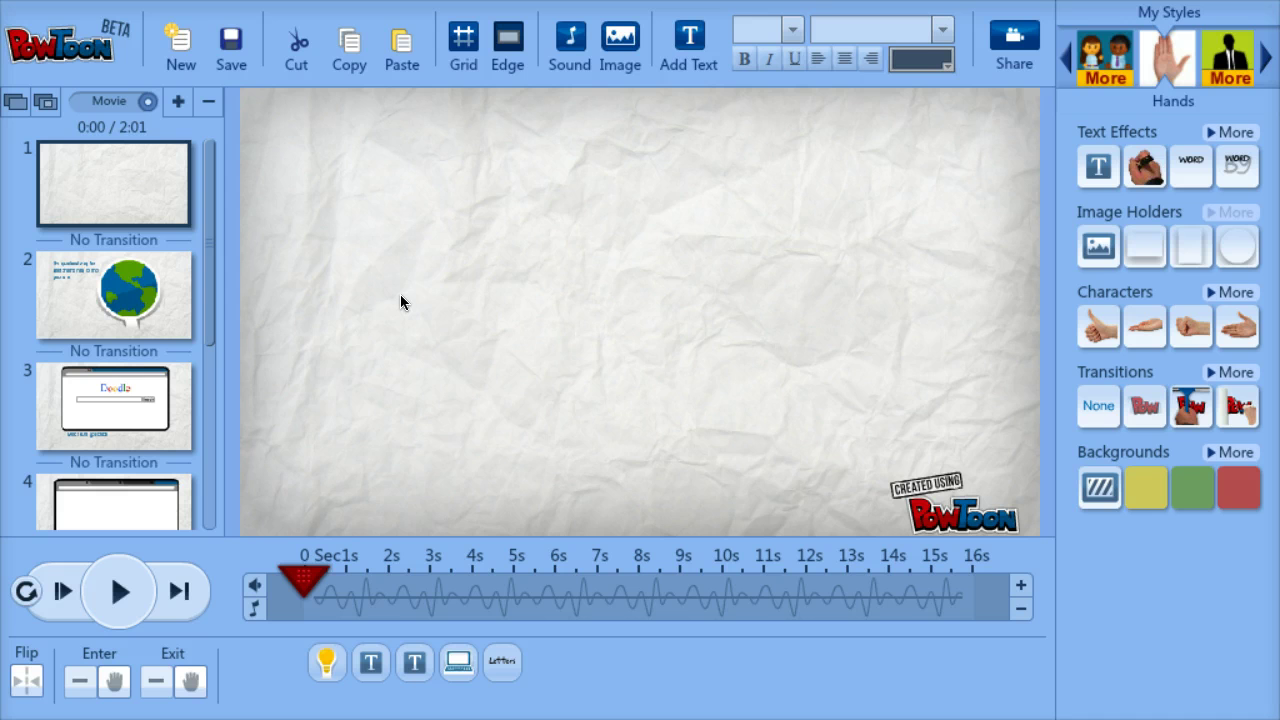
- Open slide 2, with the globe image and search-engine text, from the slides panel
click(143, 305)
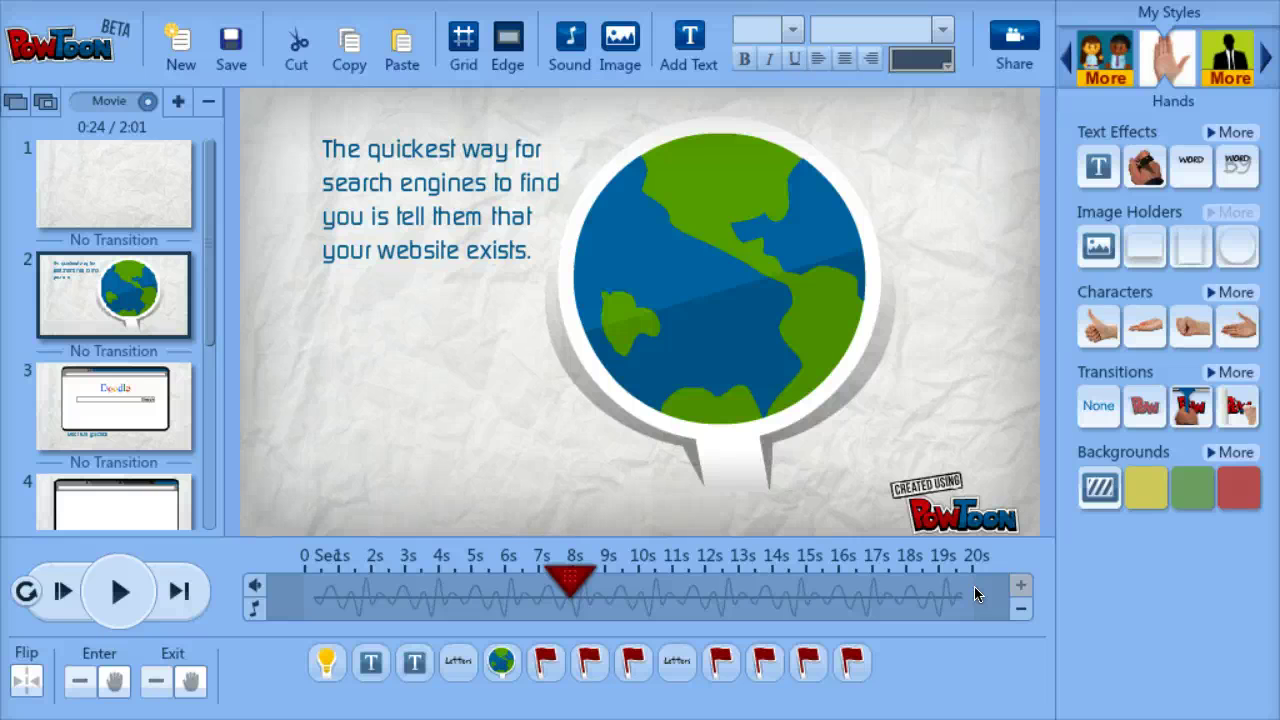
- Cut slide 2 from 20 to 14 seconds, bringing the movie to 1:55
click(1021, 608)
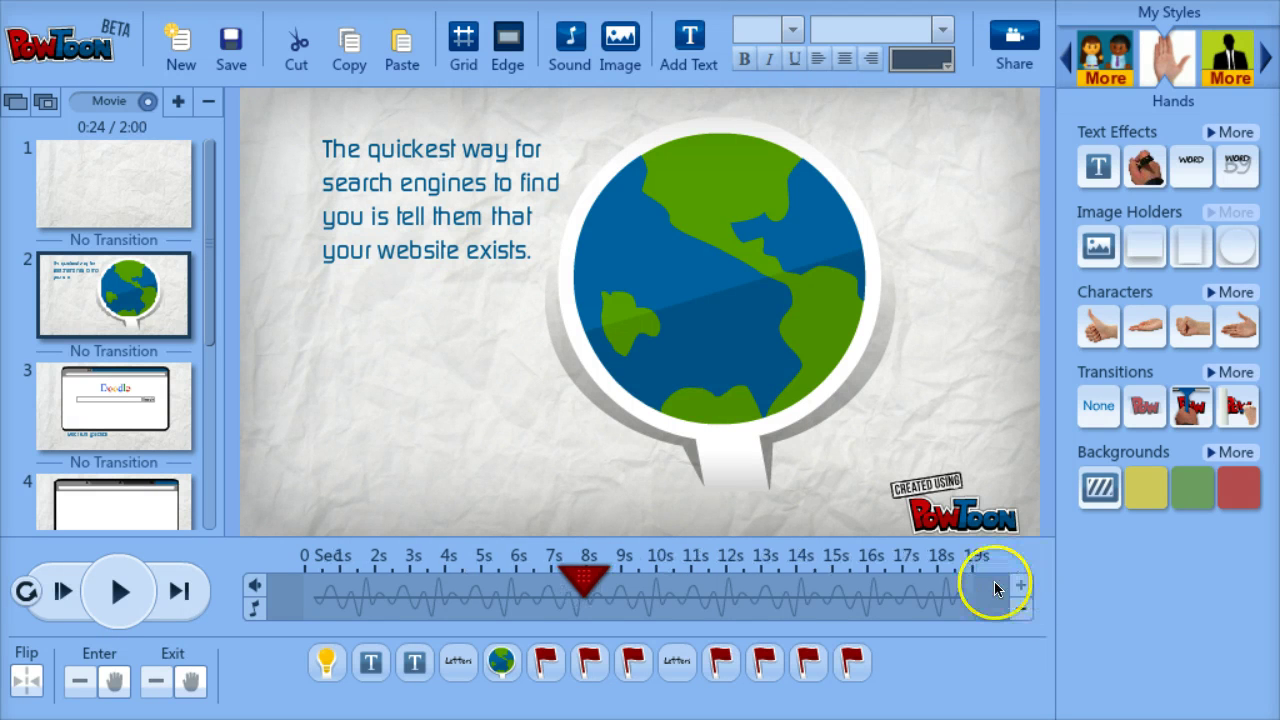
click(1021, 610)
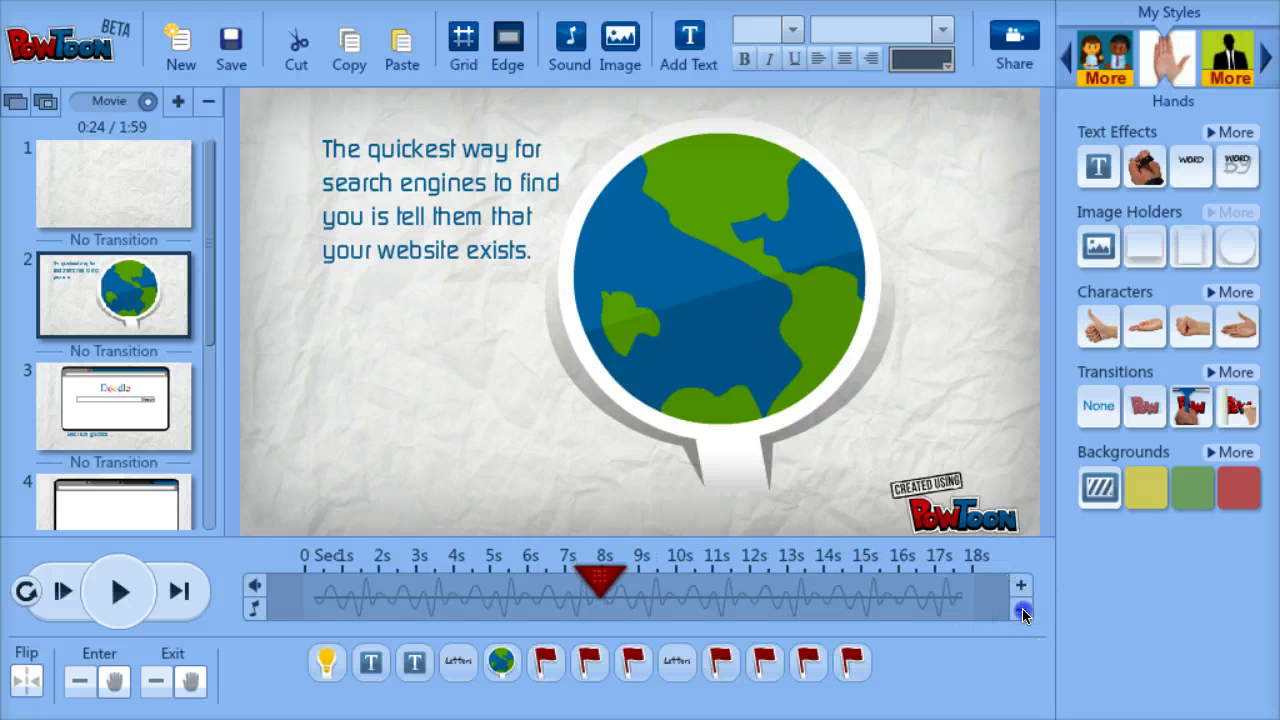
click(1022, 608)
click(1022, 608)
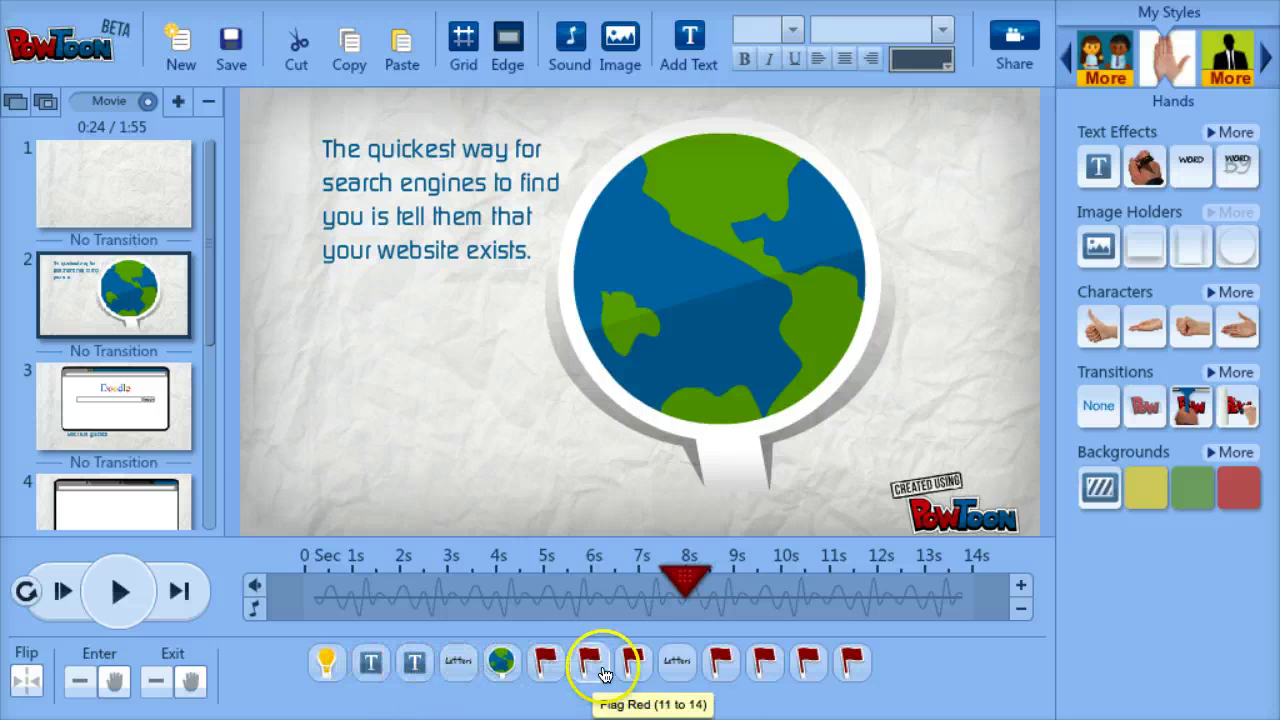
- Delete the 'Flag Red (13 to 14)' flag from the globe's left edge
mouse_move(684, 585)
mouse_down()
mouse_move(322, 584)
mouse_move(930, 614)
mouse_move(686, 608)
mouse_move(730, 600)
mouse_up()
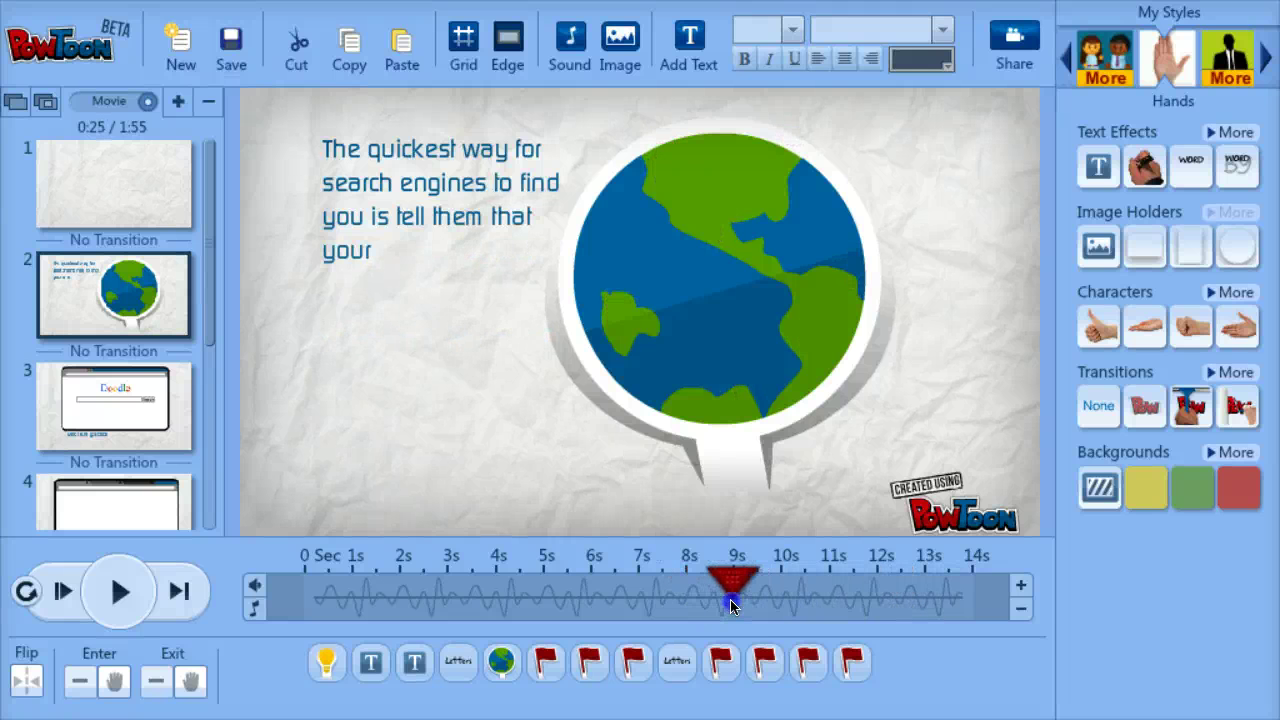
click(718, 665)
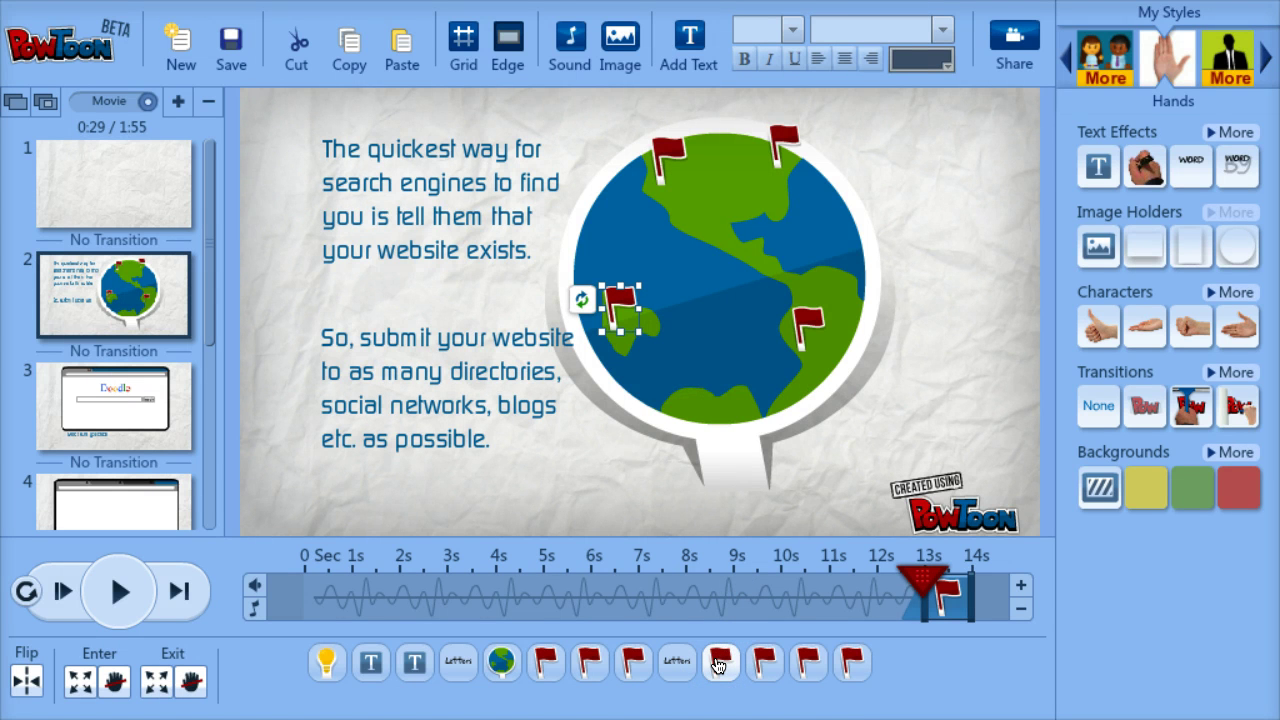
key(Delete)
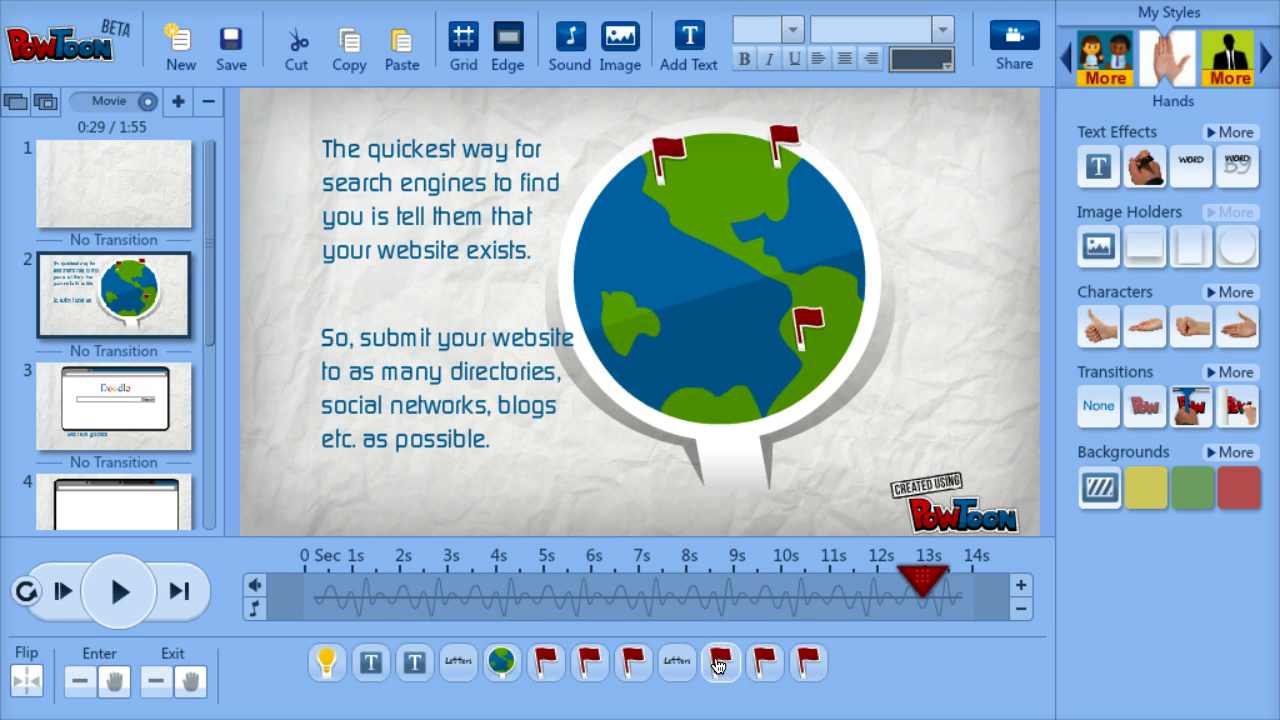
click(684, 665)
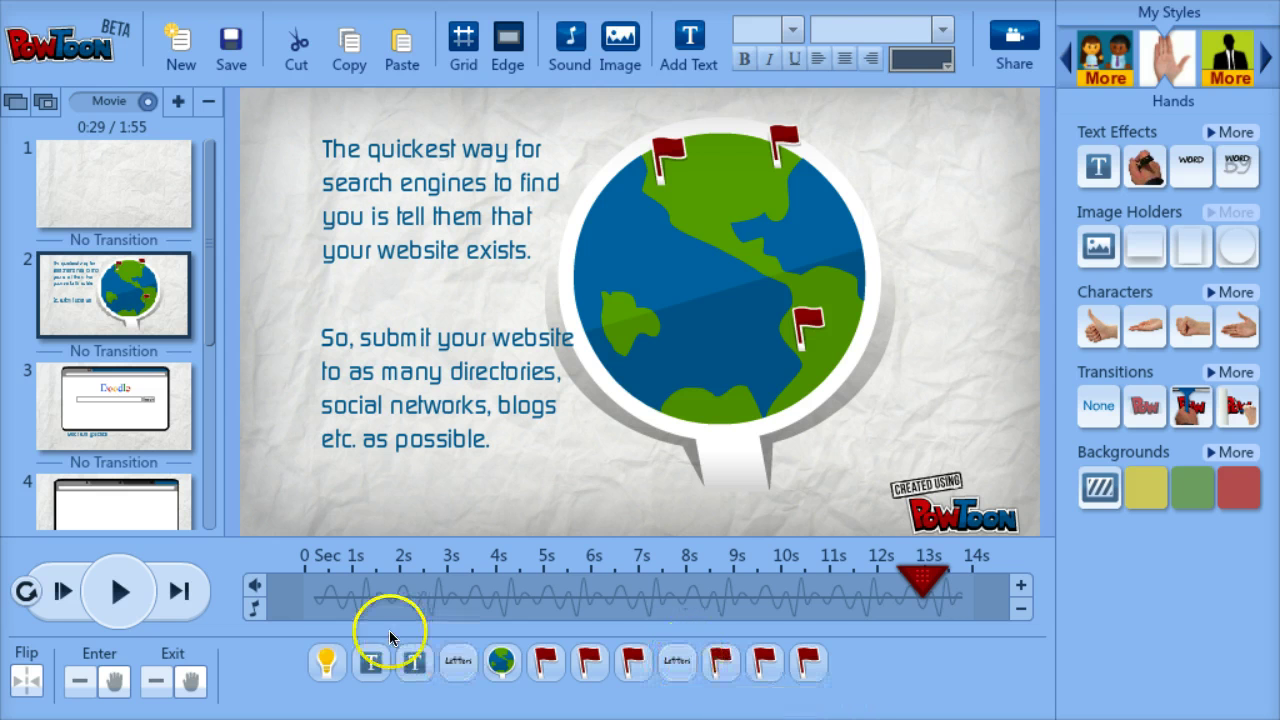
- Extend the Back Links lightbulb's timeline bar from about 4.5s to about 6.5s
click(328, 664)
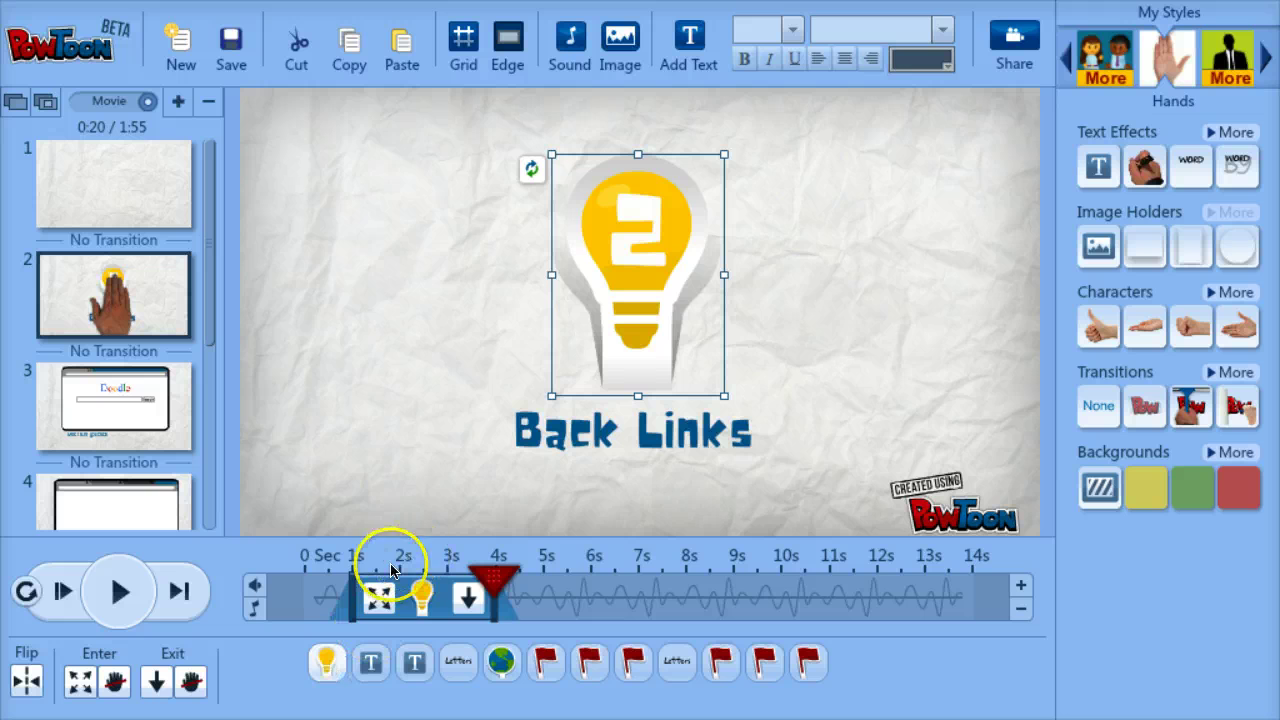
drag(414, 588, 350, 572)
click(448, 600)
click(487, 597)
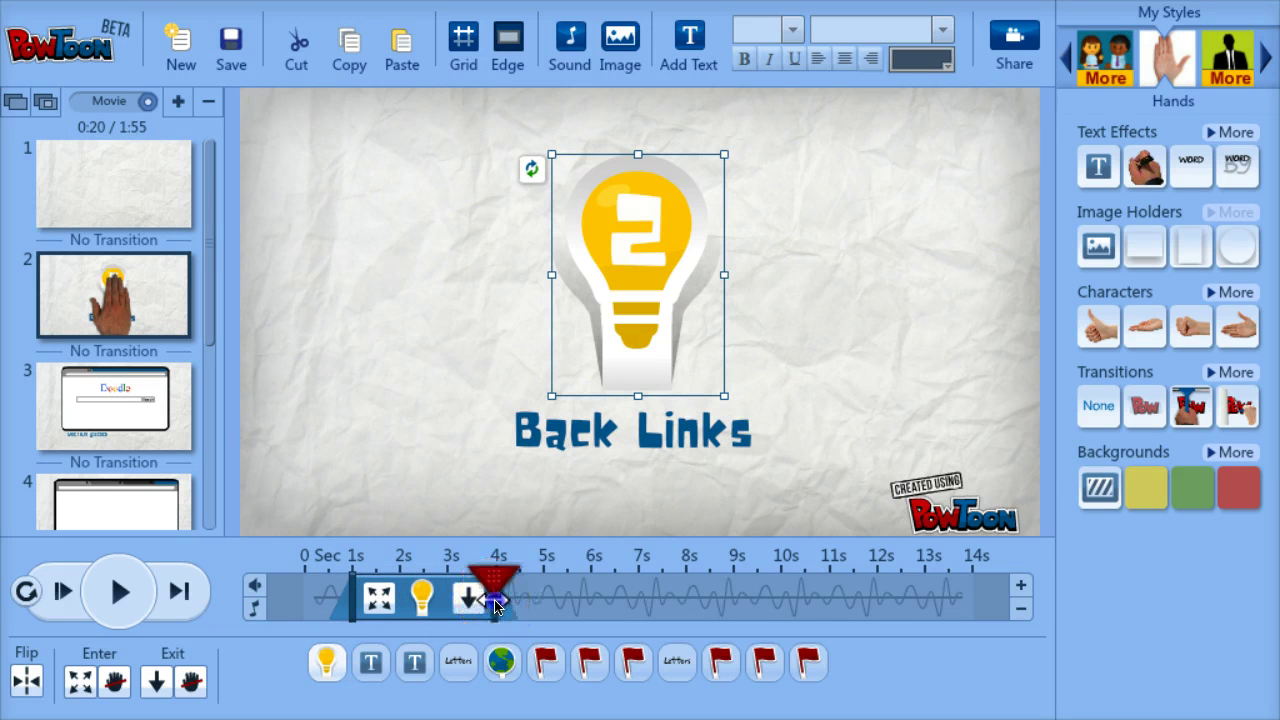
drag(487, 597, 611, 610)
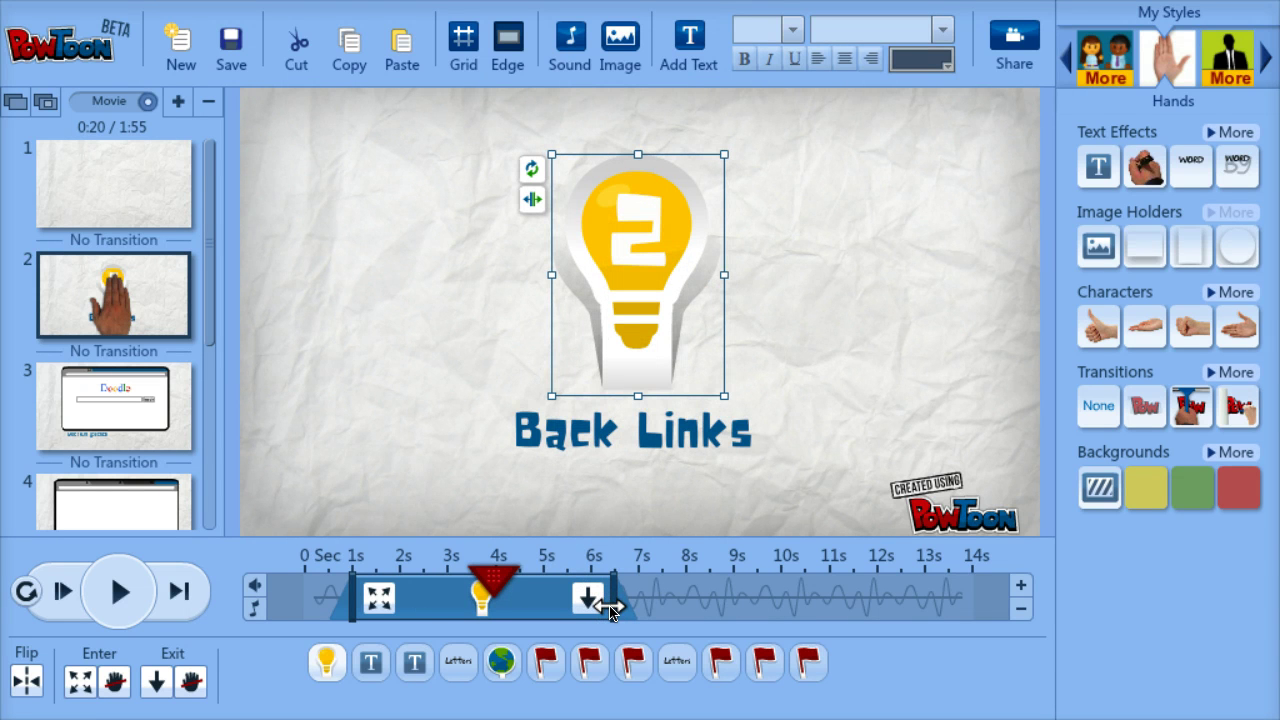
click(380, 598)
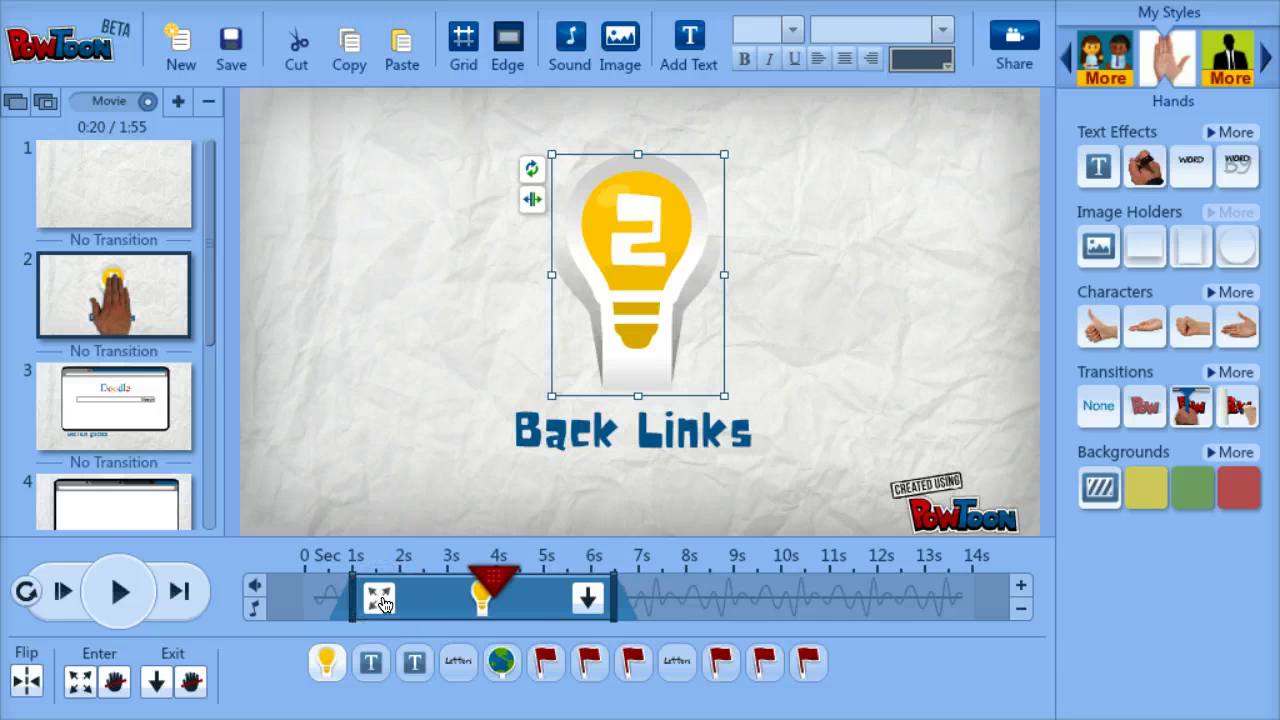
click(588, 598)
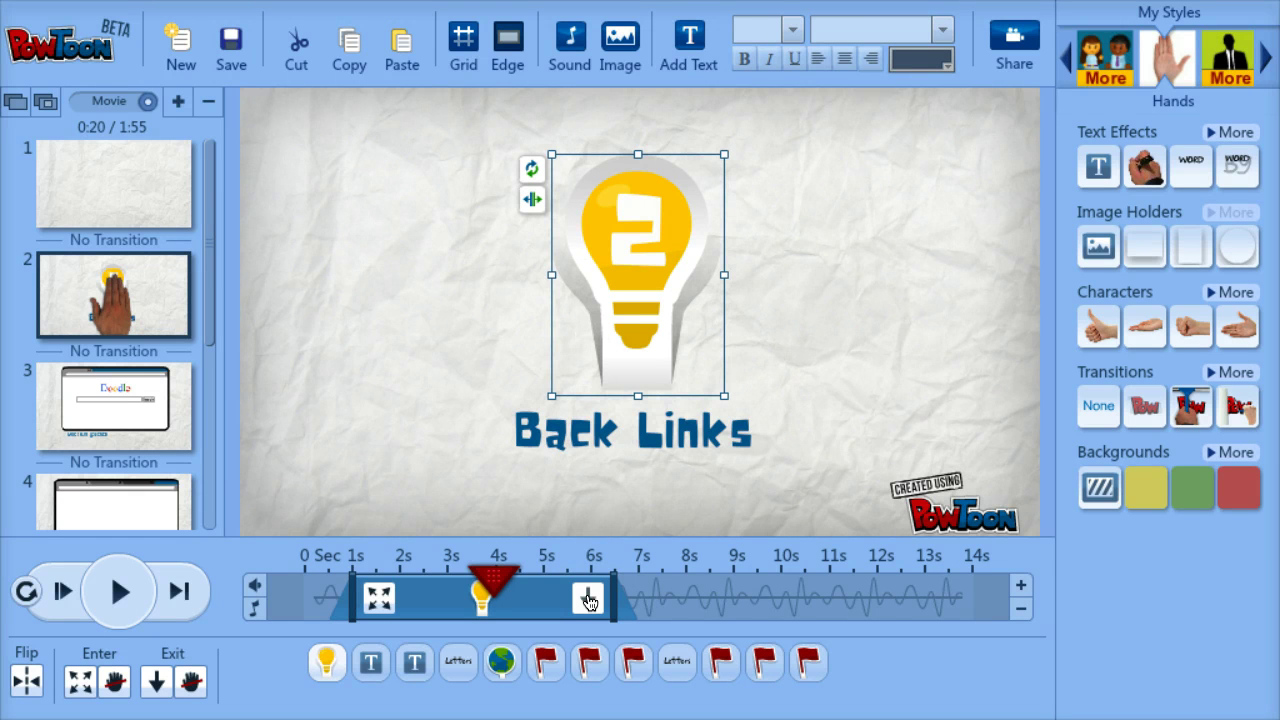
drag(588, 598, 382, 612)
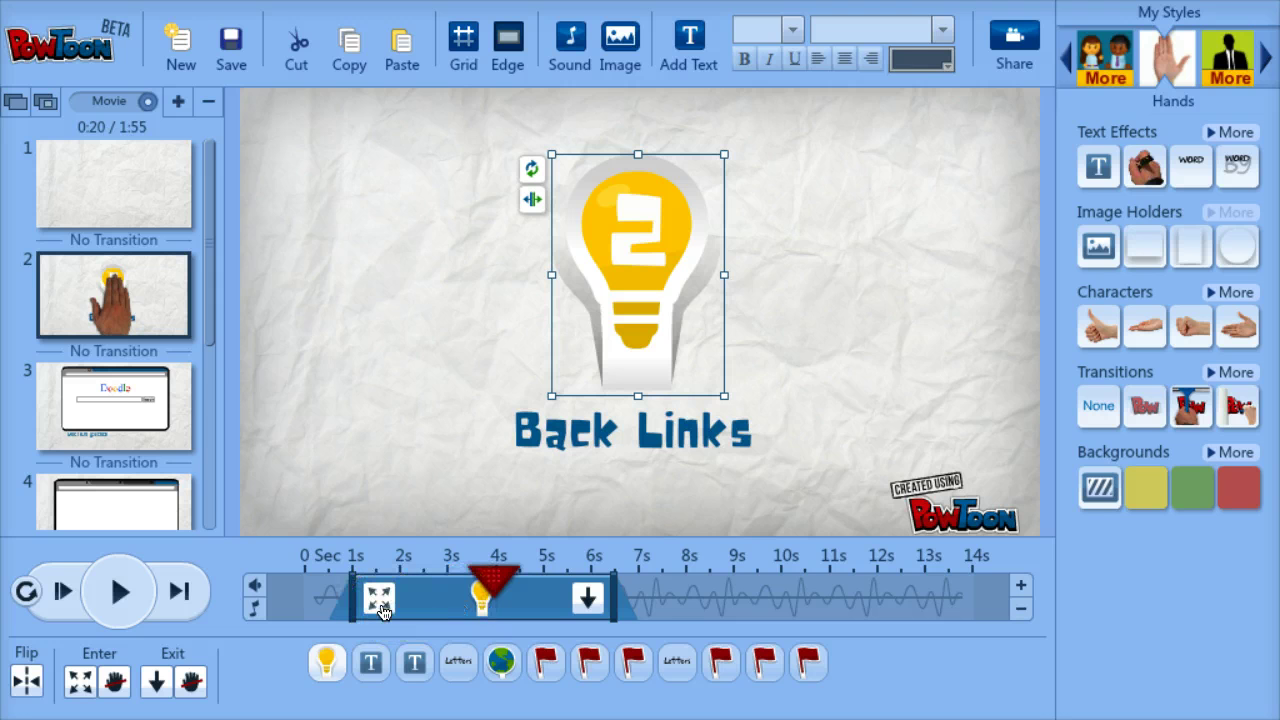
click(384, 606)
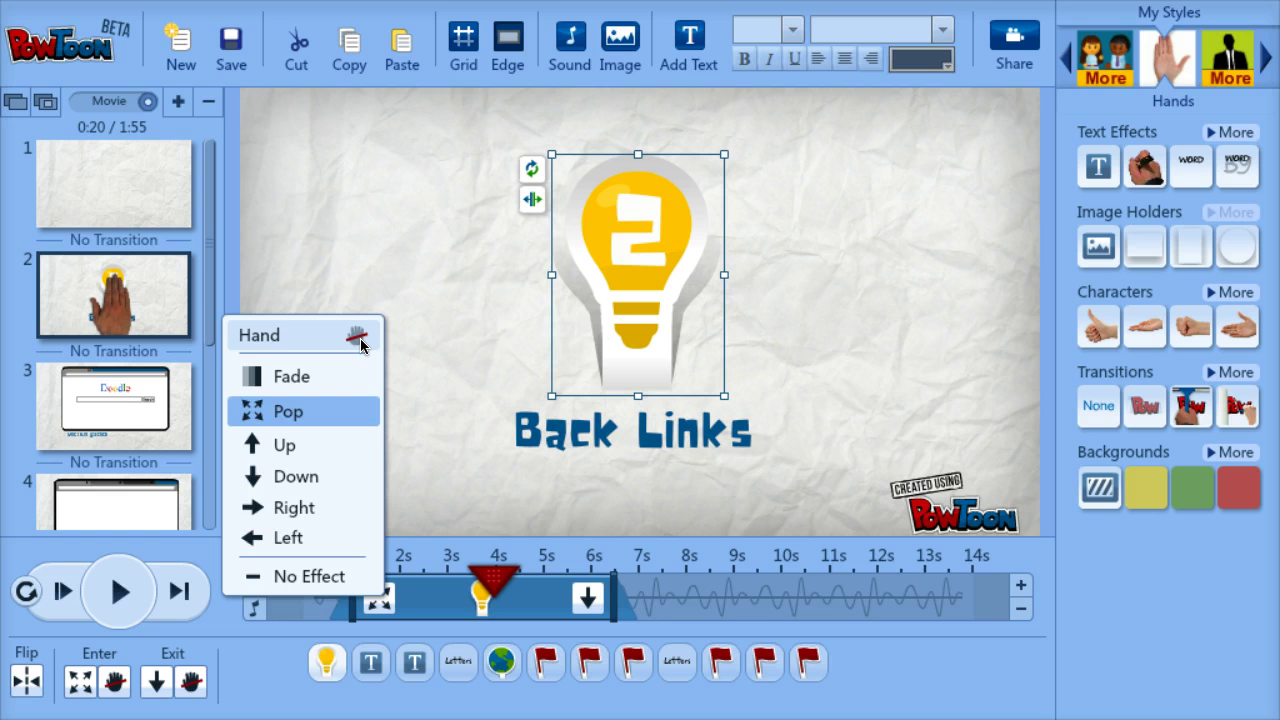
click(662, 518)
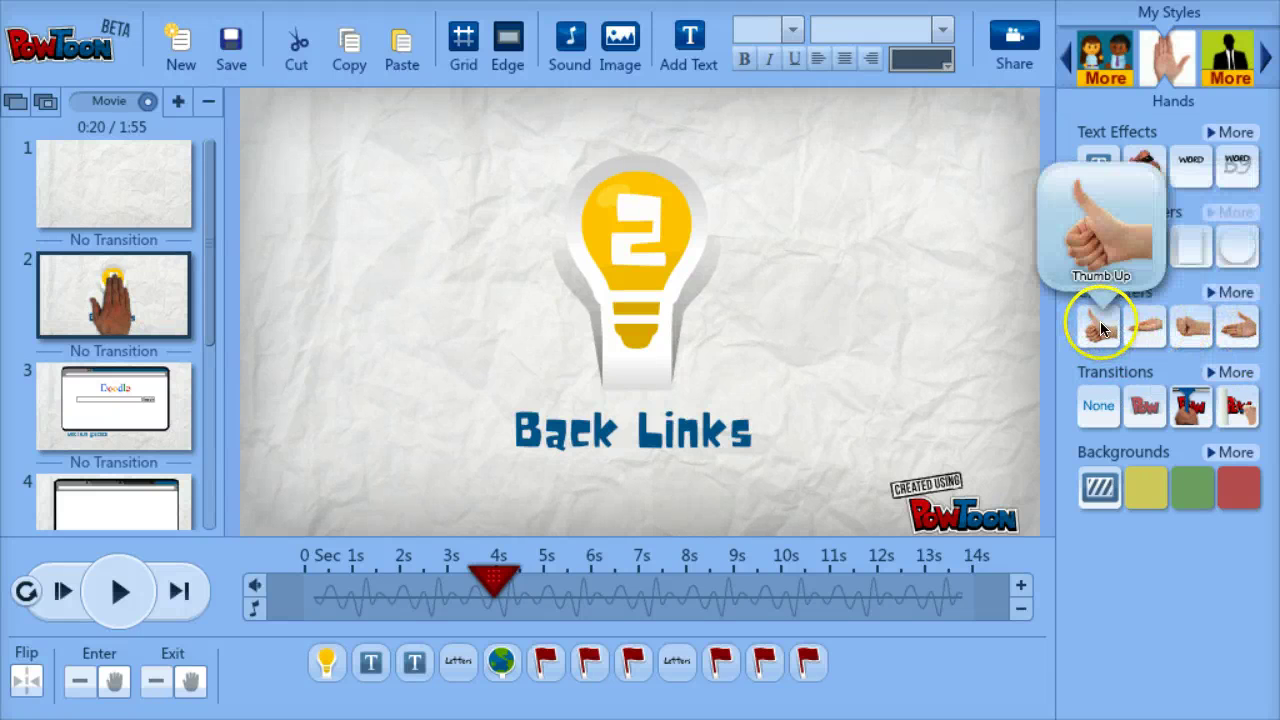
- Place a Thumb Up hand on the right of slide 2 and shrink it
drag(1100, 328, 887, 295)
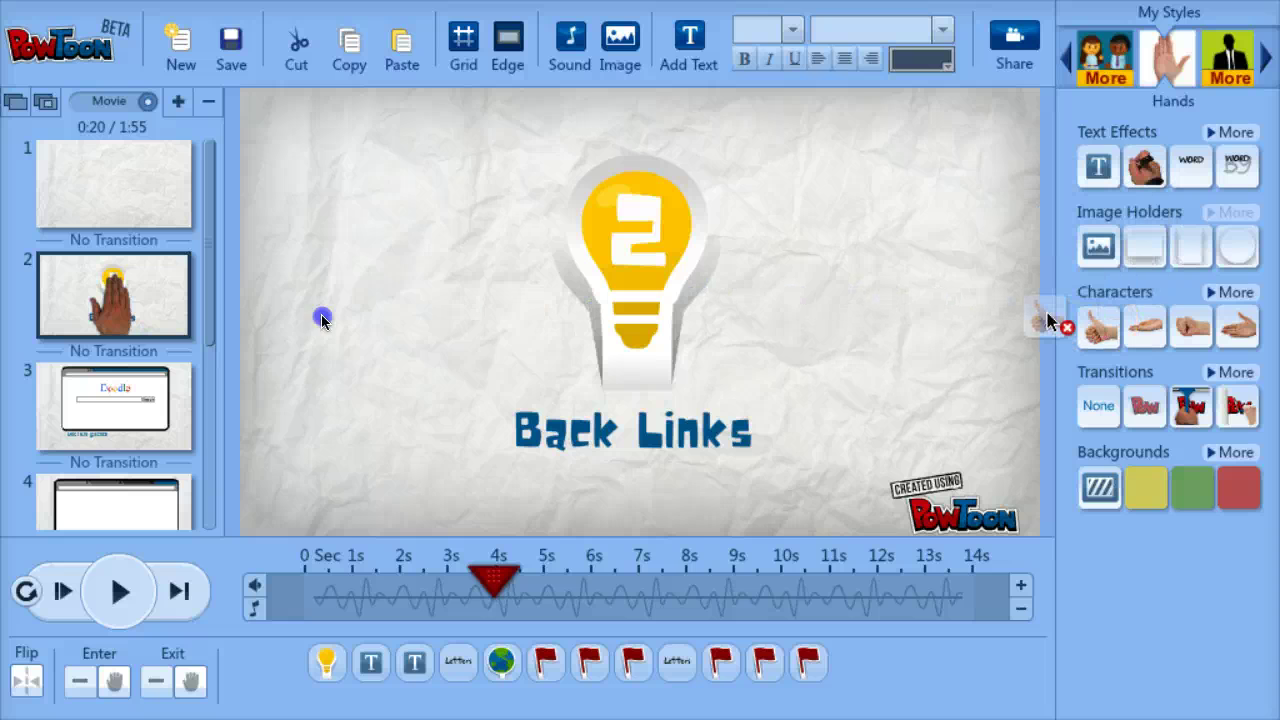
drag(634, 291, 1140, 255)
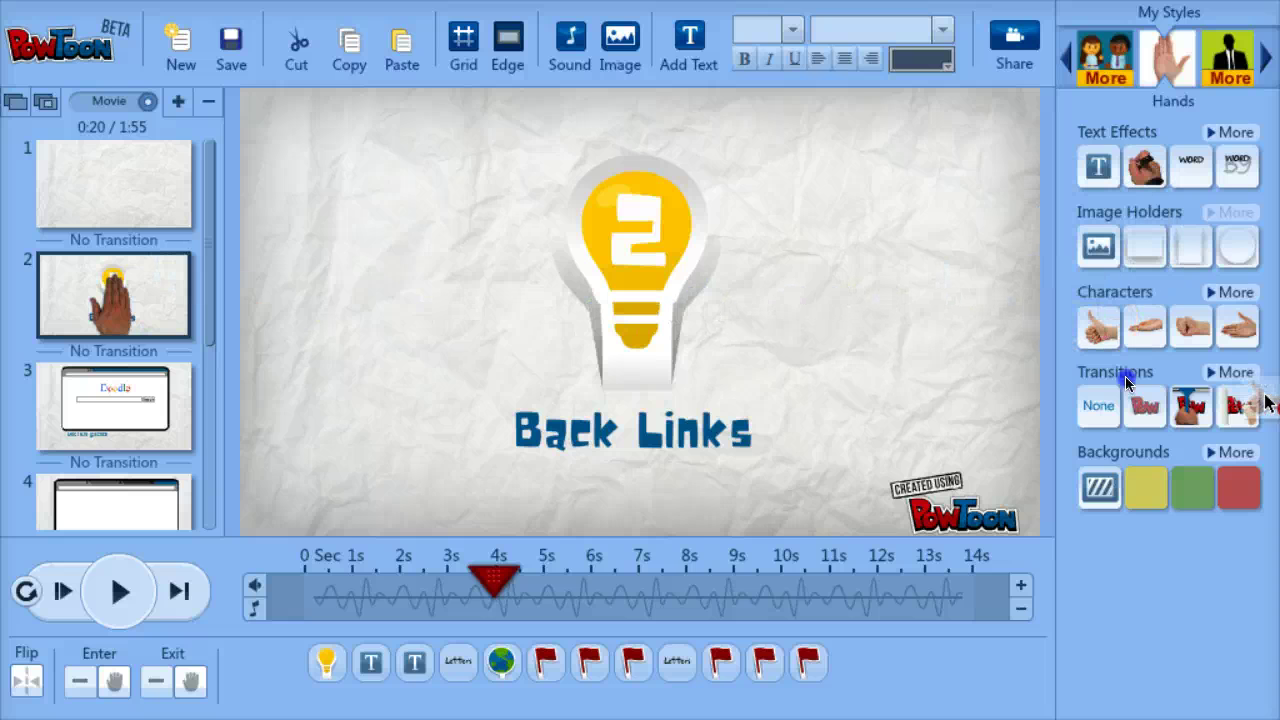
drag(1098, 326, 778, 337)
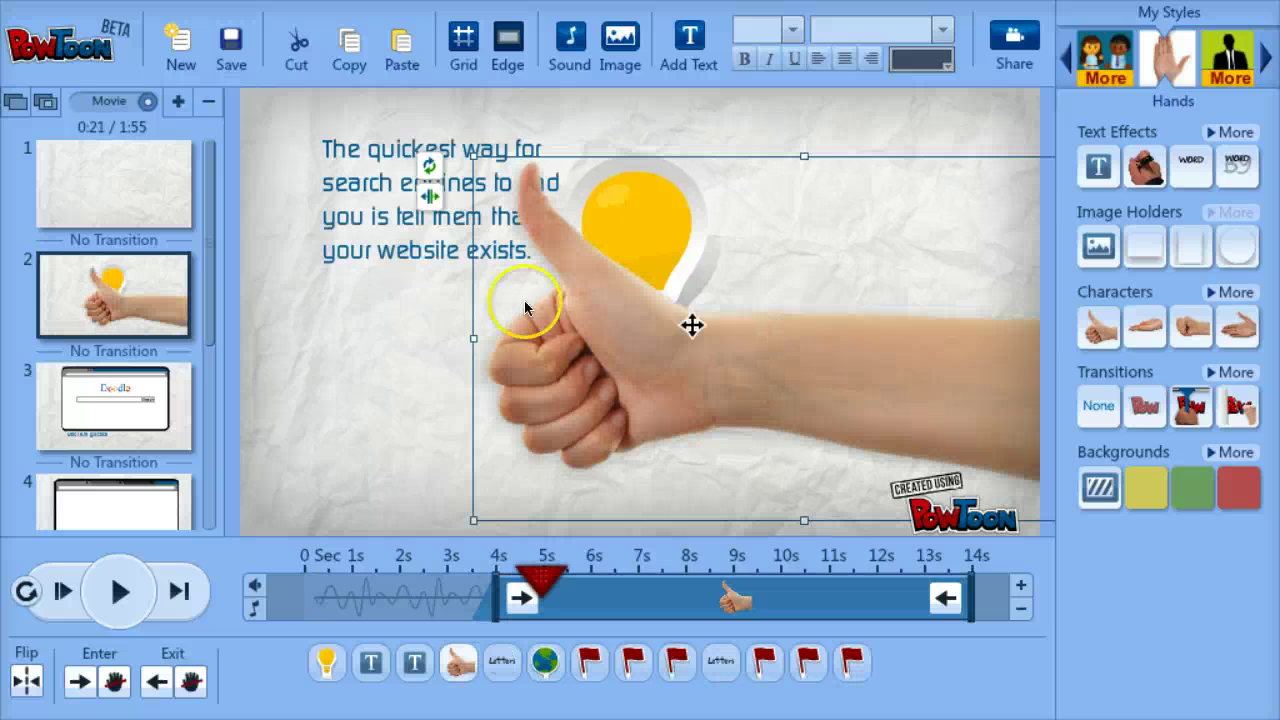
drag(470, 160, 751, 178)
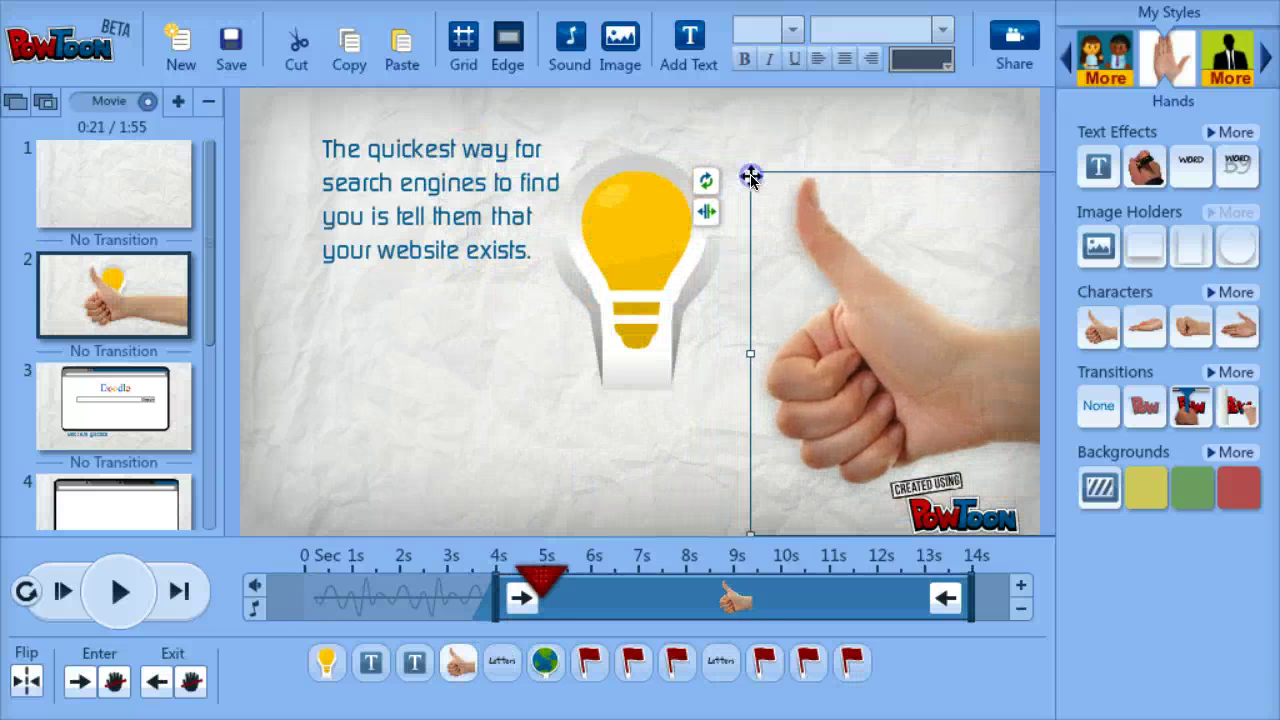
- Time the hand from about 4s to 9.5s, exiting with a Pop
click(498, 592)
drag(497, 592, 496, 588)
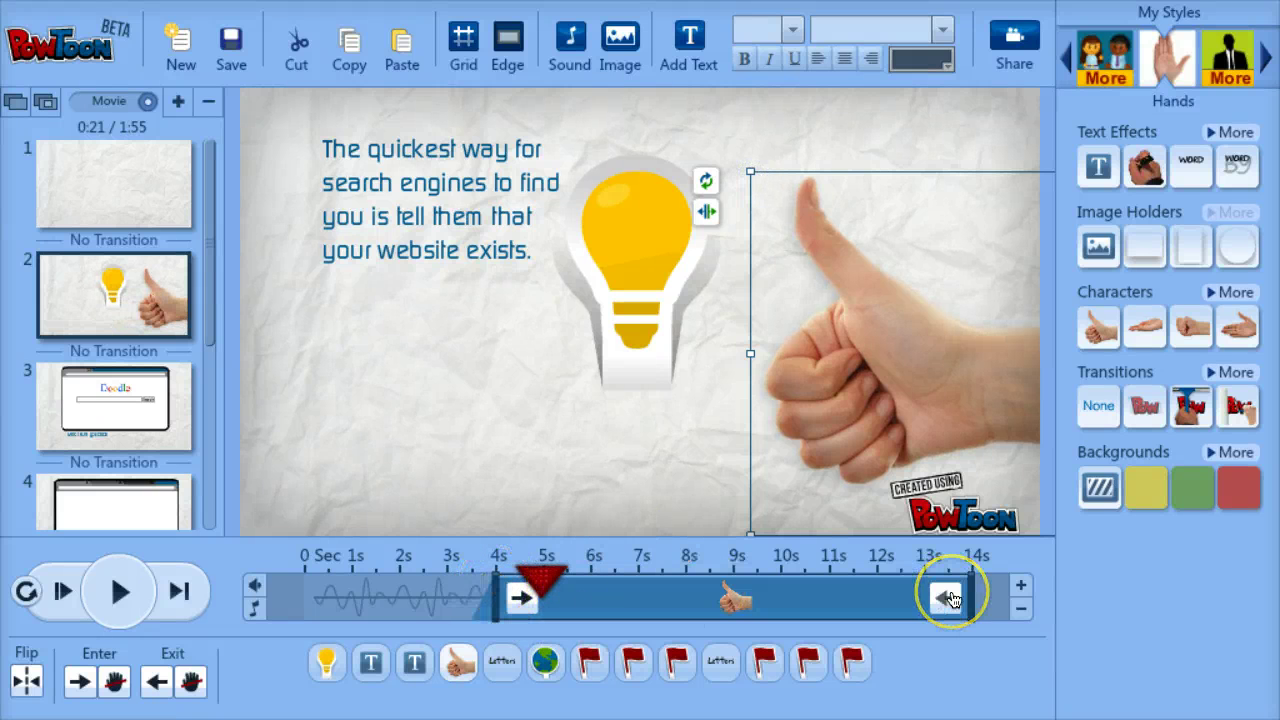
drag(967, 603, 757, 598)
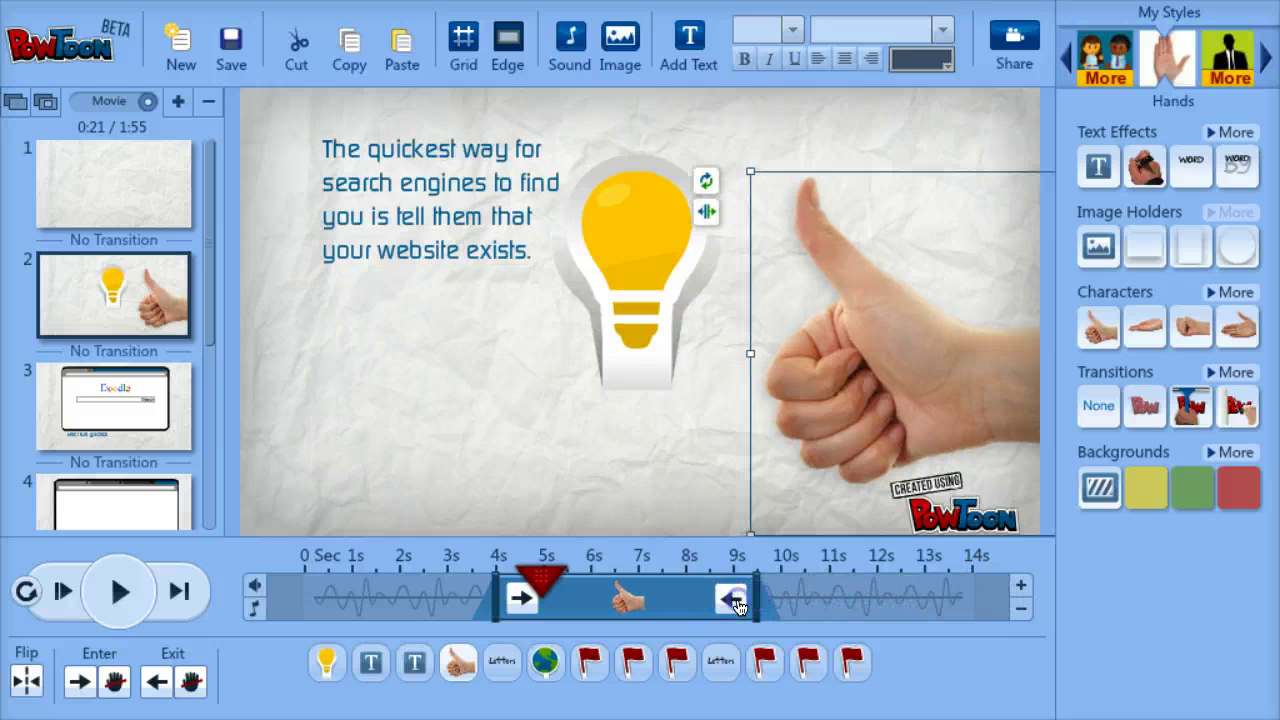
click(731, 597)
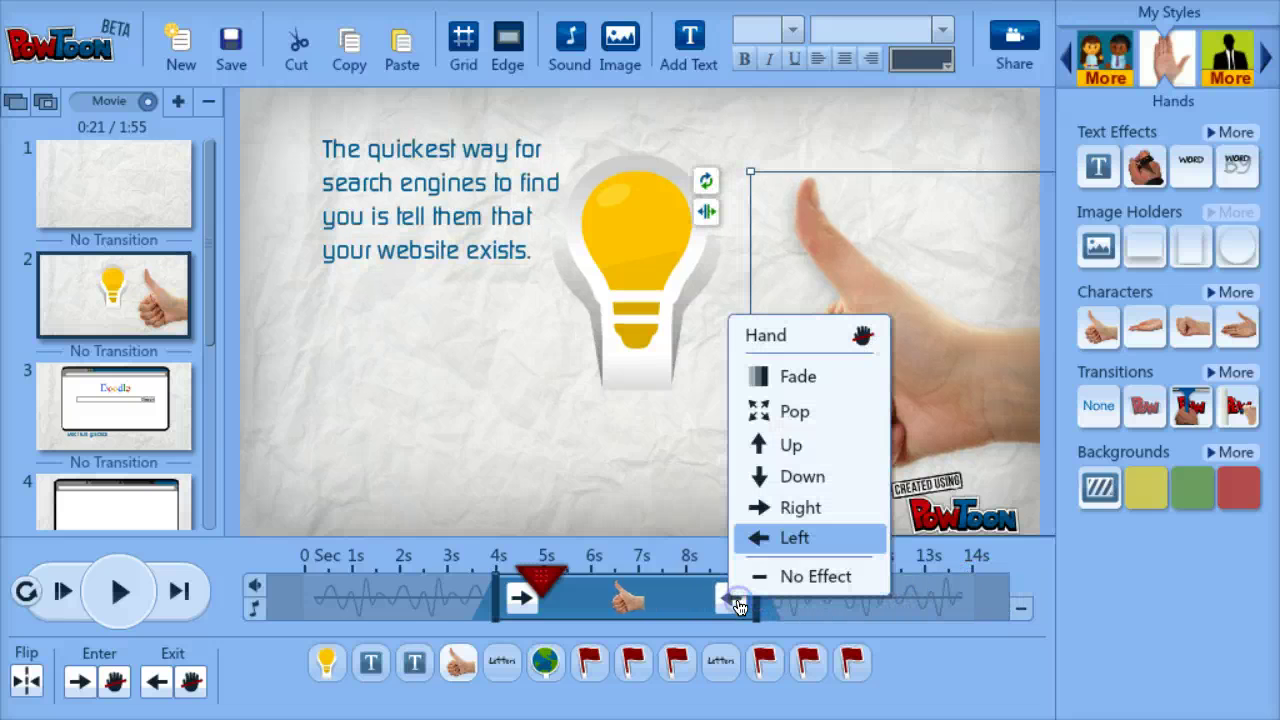
click(783, 412)
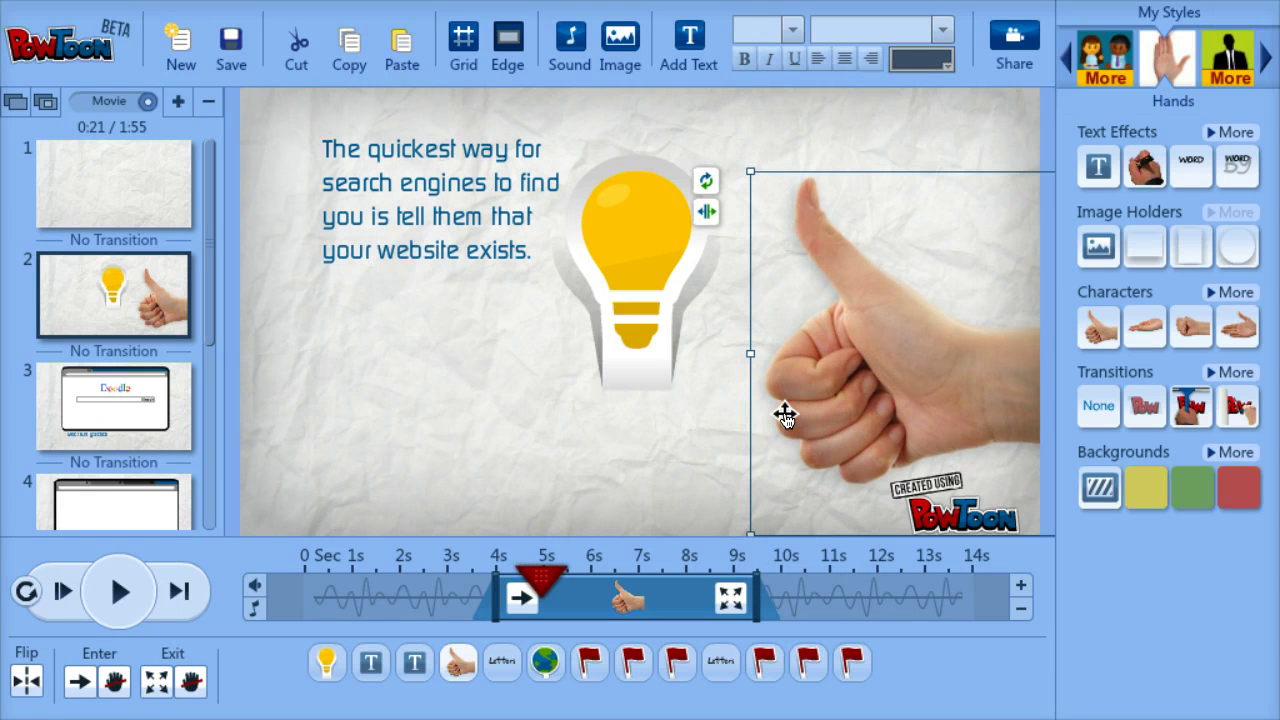
- Add the blue Label-style person icon at the lower left, then switch styles to Marker
click(1068, 62)
click(1068, 62)
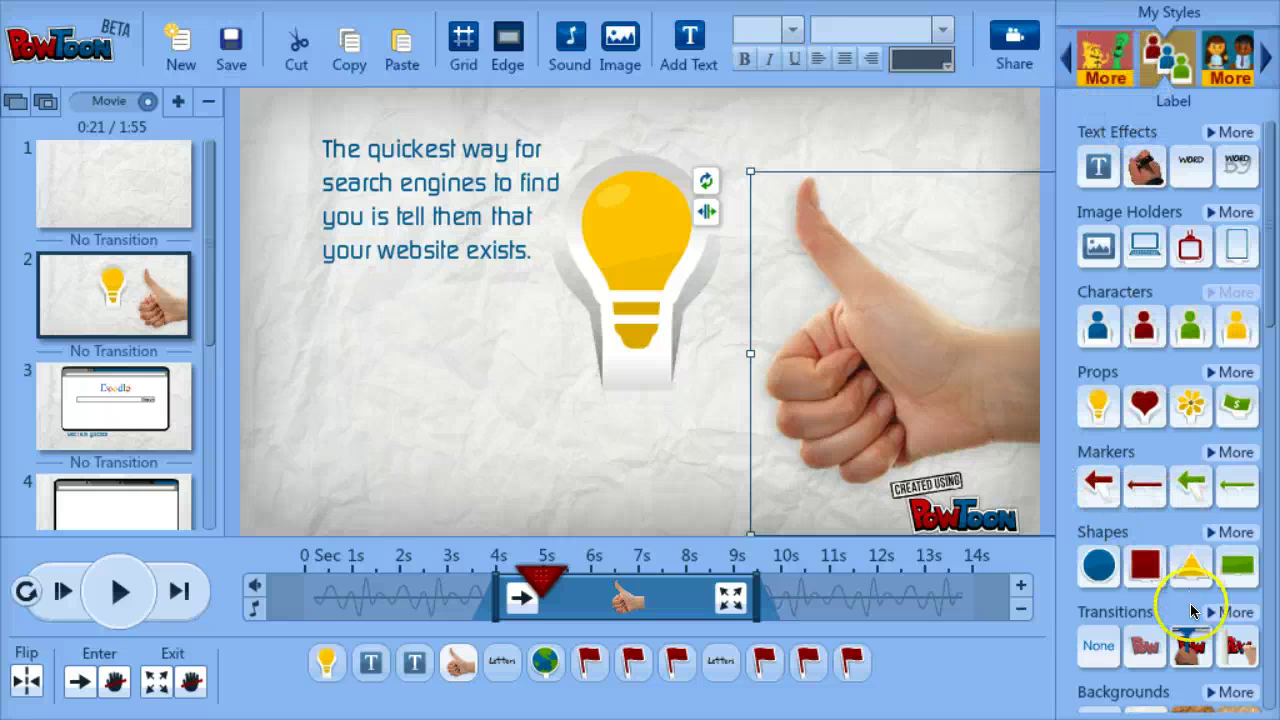
click(1232, 532)
scroll(1206, 588, down, 2)
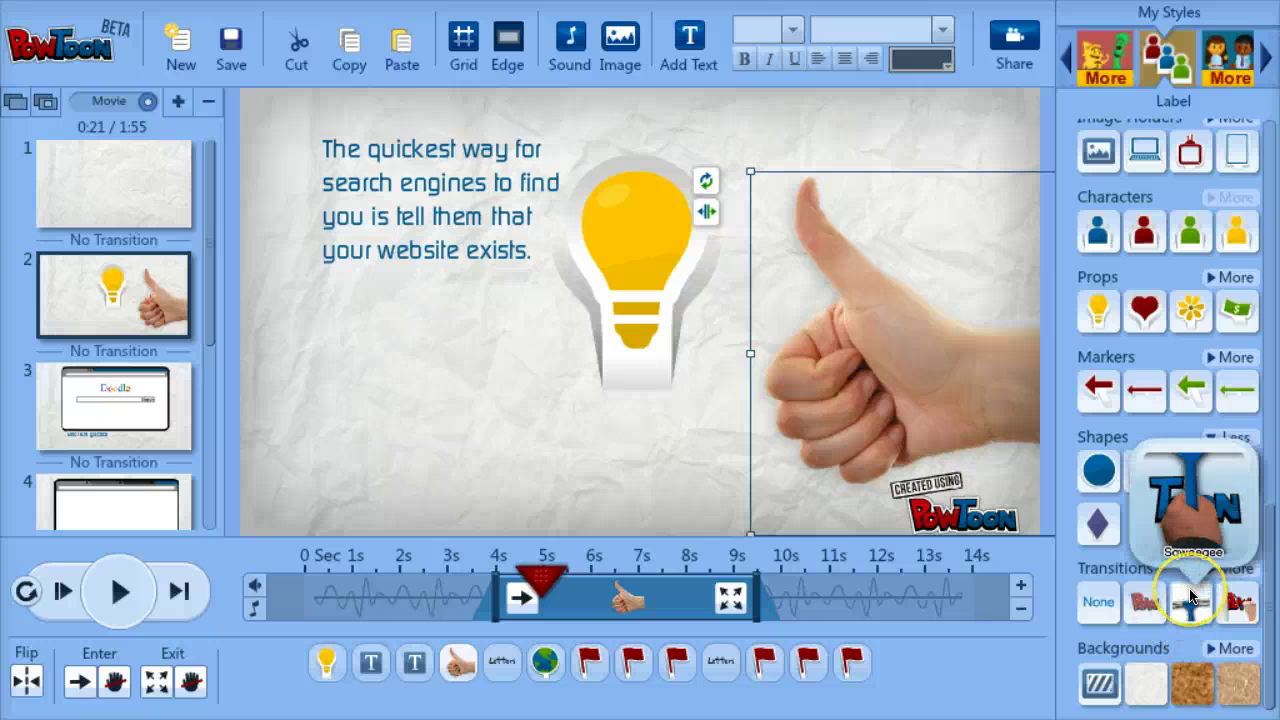
mouse_move(1191, 601)
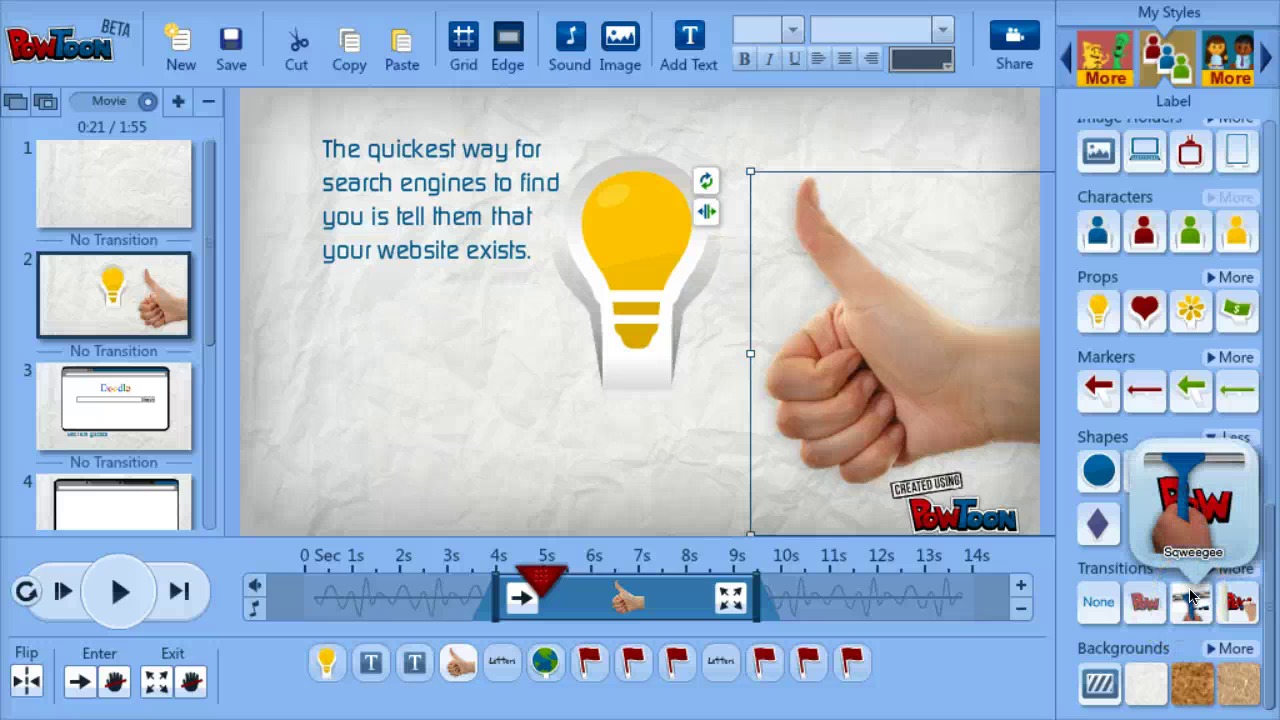
click(1148, 318)
drag(1096, 224, 724, 325)
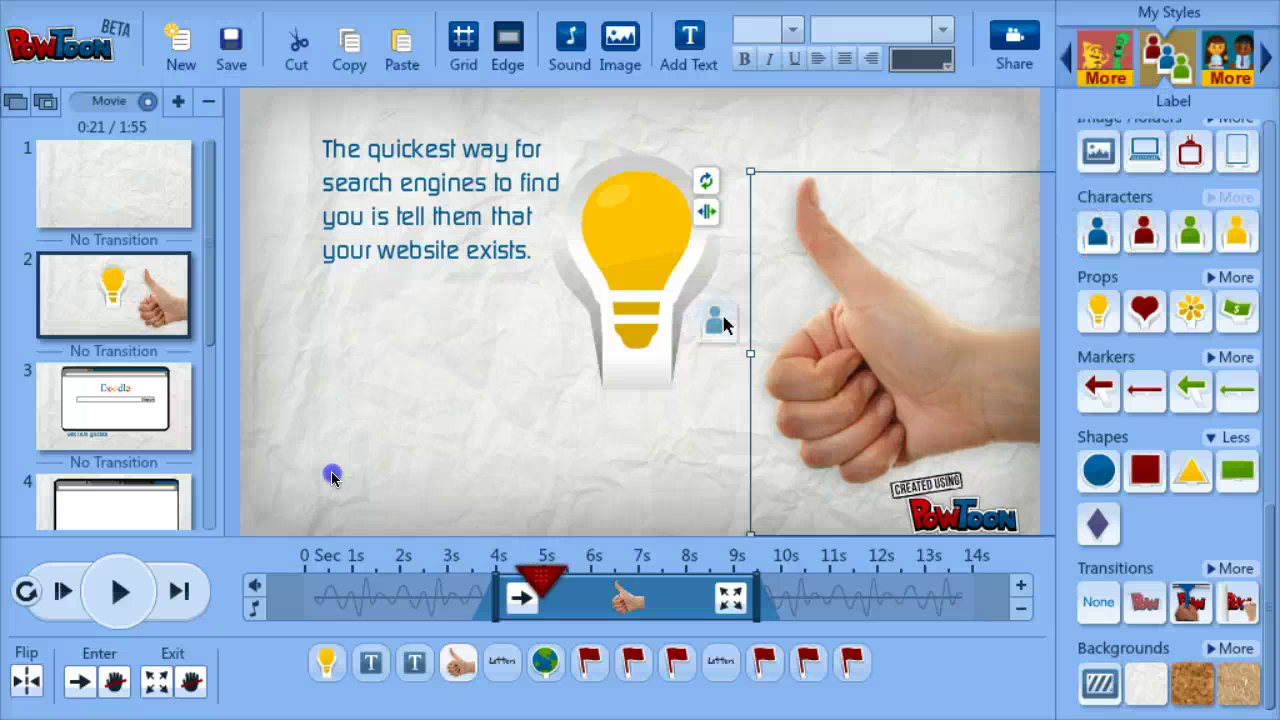
drag(442, 412, 375, 400)
click(1066, 68)
click(1066, 68)
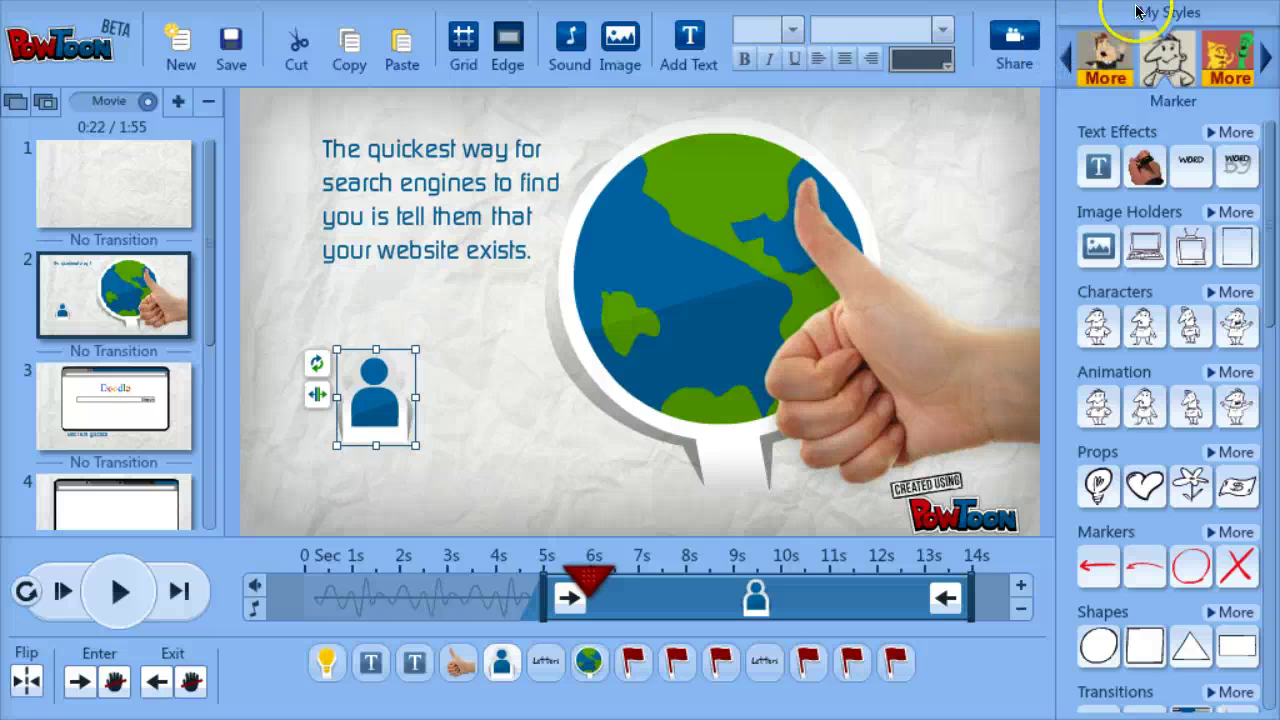
click(622, 42)
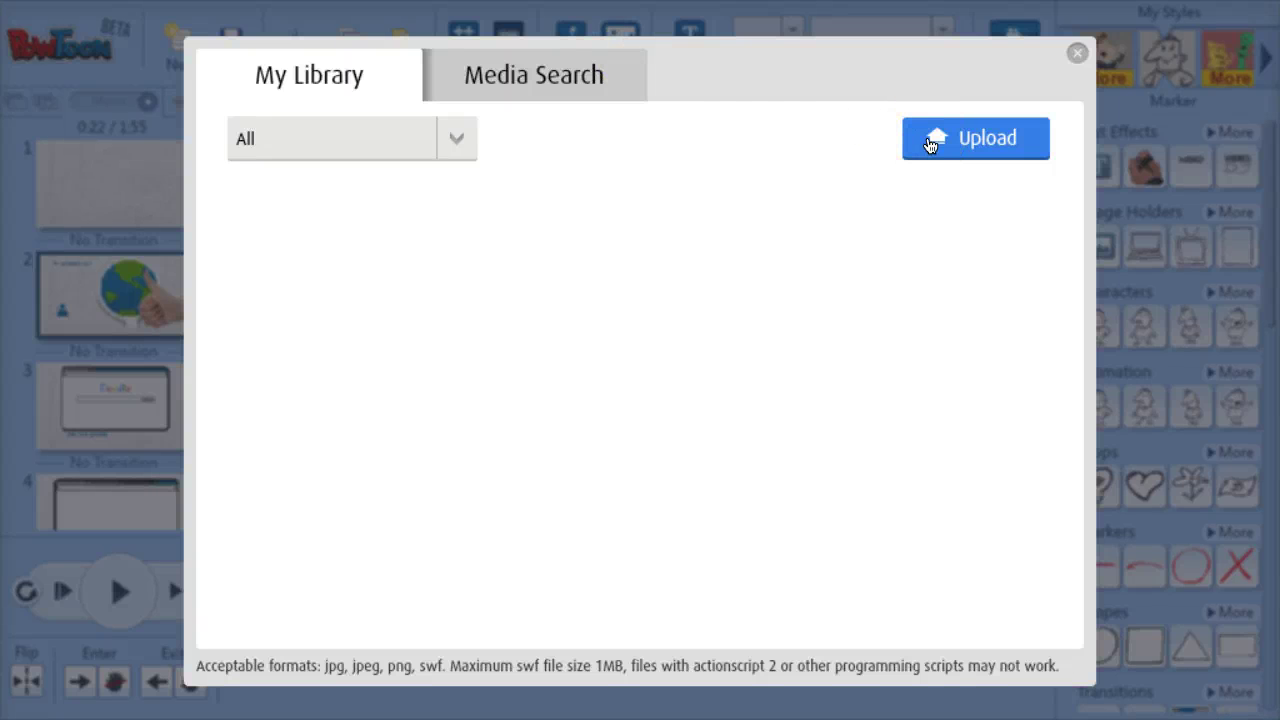
click(1075, 55)
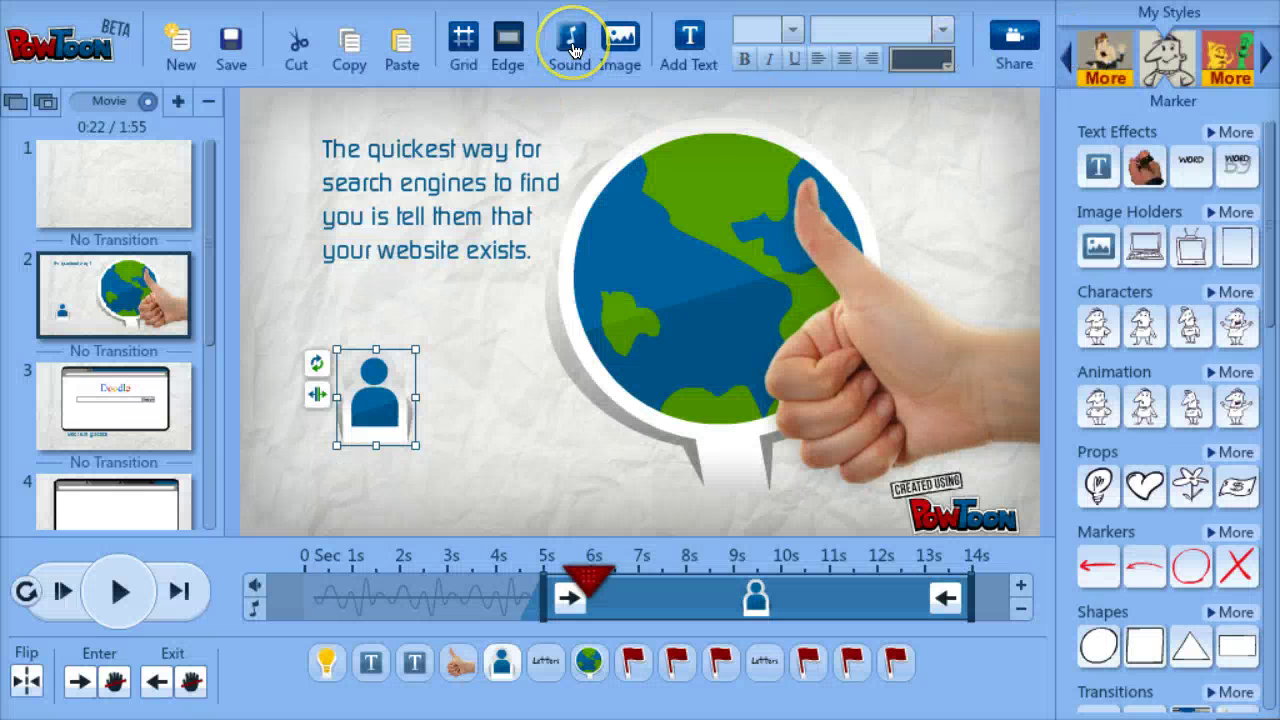
- Turn on the Grid to show rulers and an alignment grid over slide 2
click(461, 50)
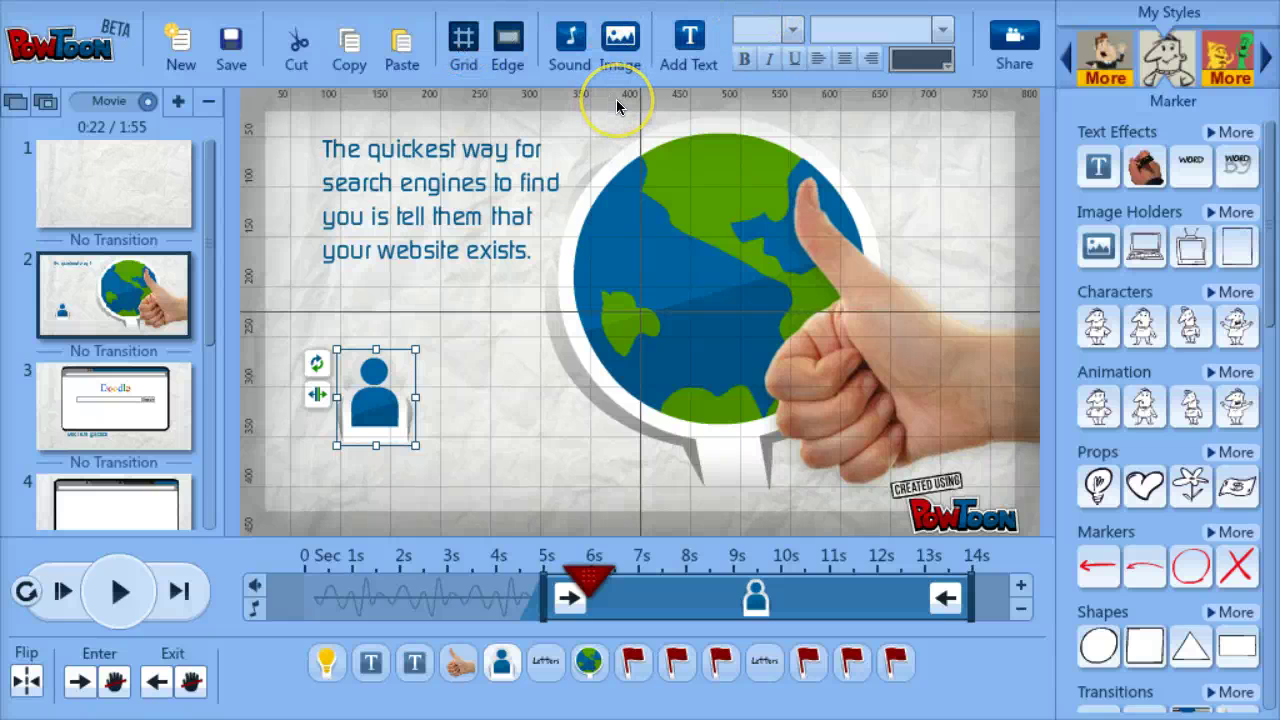
scroll(1190, 460, down, 3)
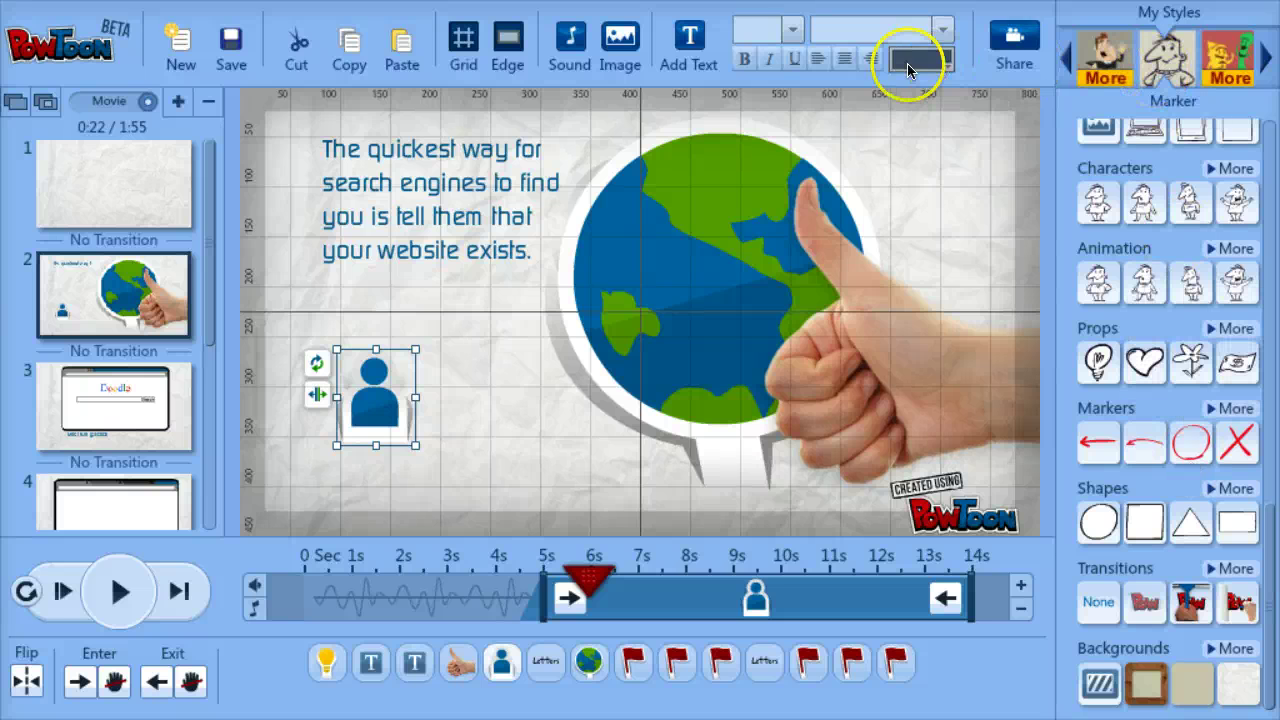
- Add a dark red text box reading 'This is where I write things' under the person icon
click(688, 38)
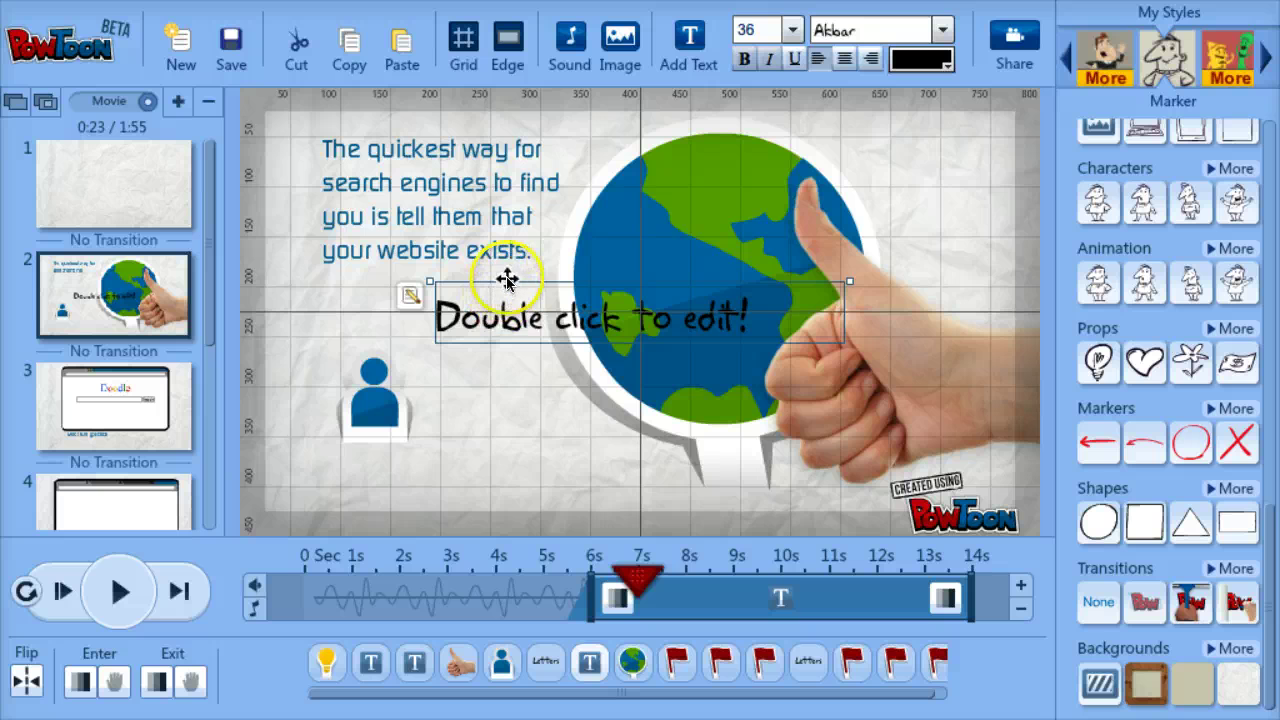
drag(502, 291, 490, 457)
double_click(491, 460)
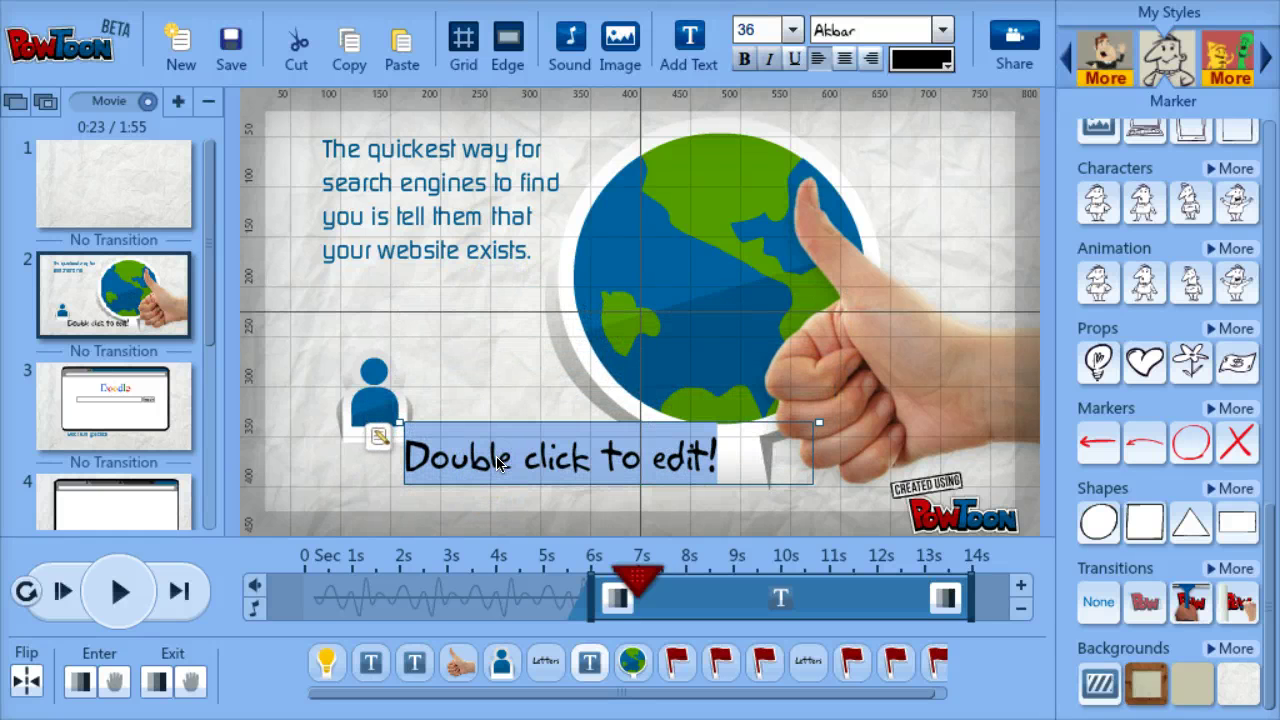
text(This is where I write thing)
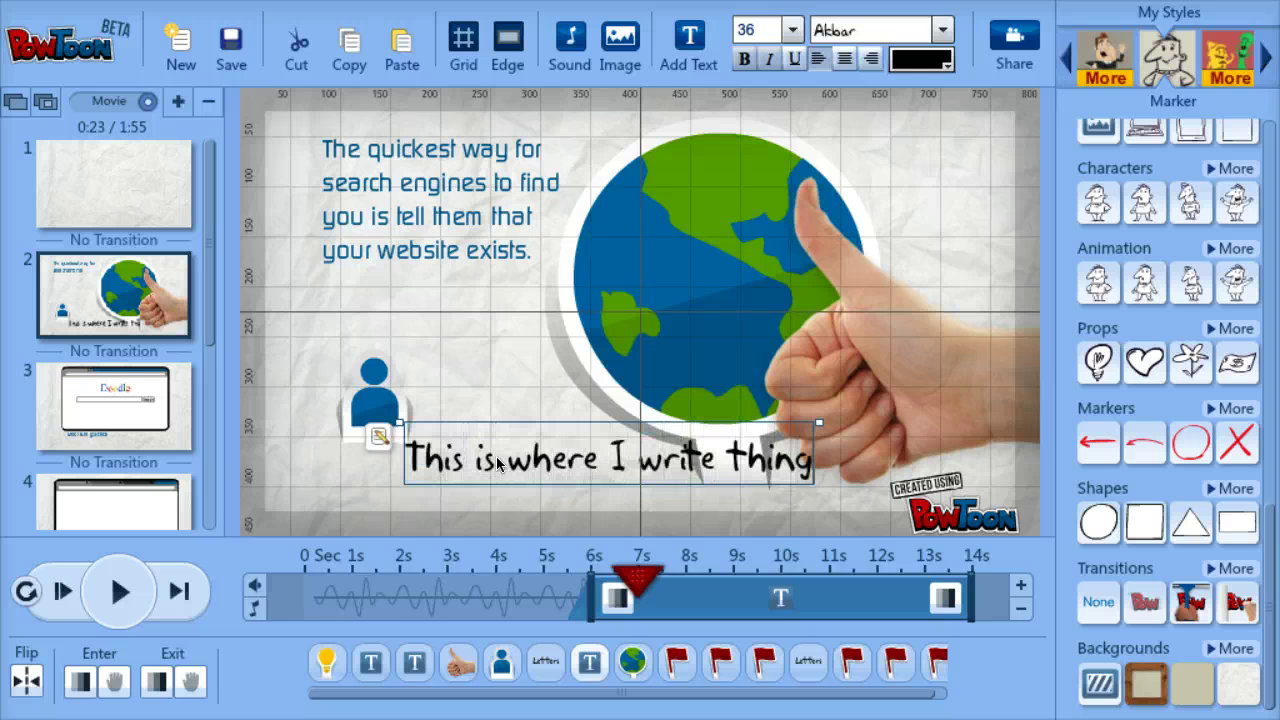
text(s)
click(442, 432)
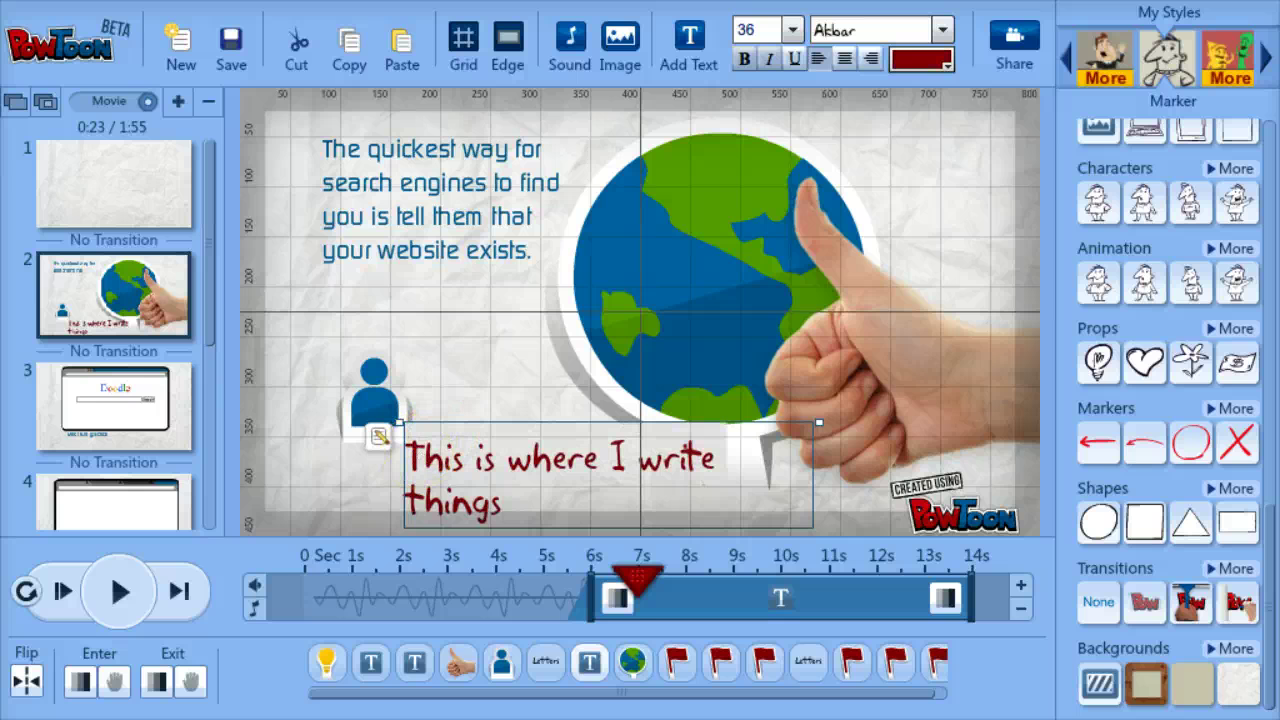